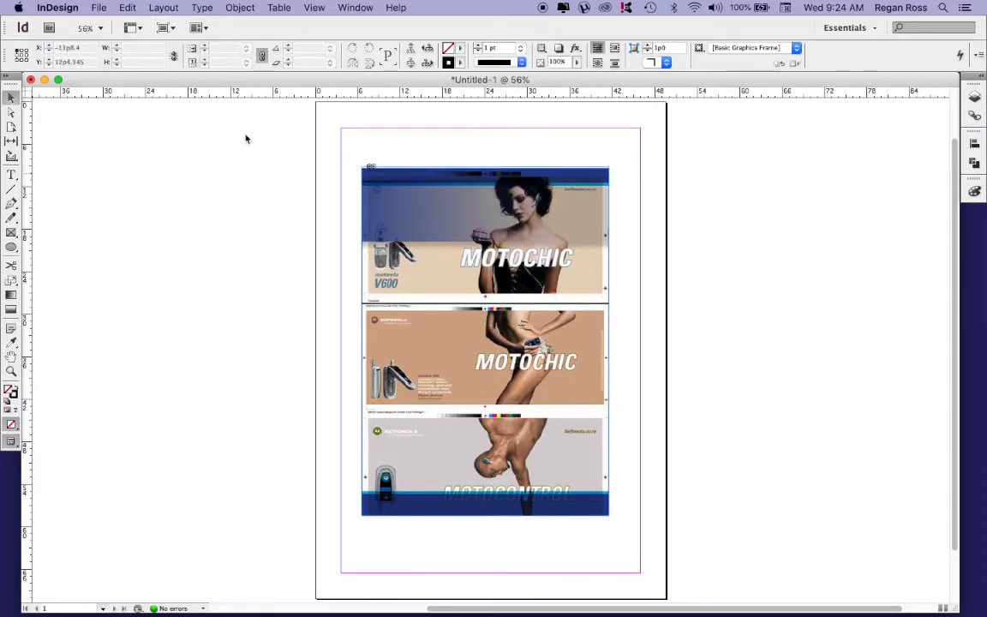
Set the horizontal ruler's units to millimeters after trying points.
mouse_move(236, 84)
mouse_down()
mouse_move(246, 89)
mouse_move(234, 82)
mouse_up()
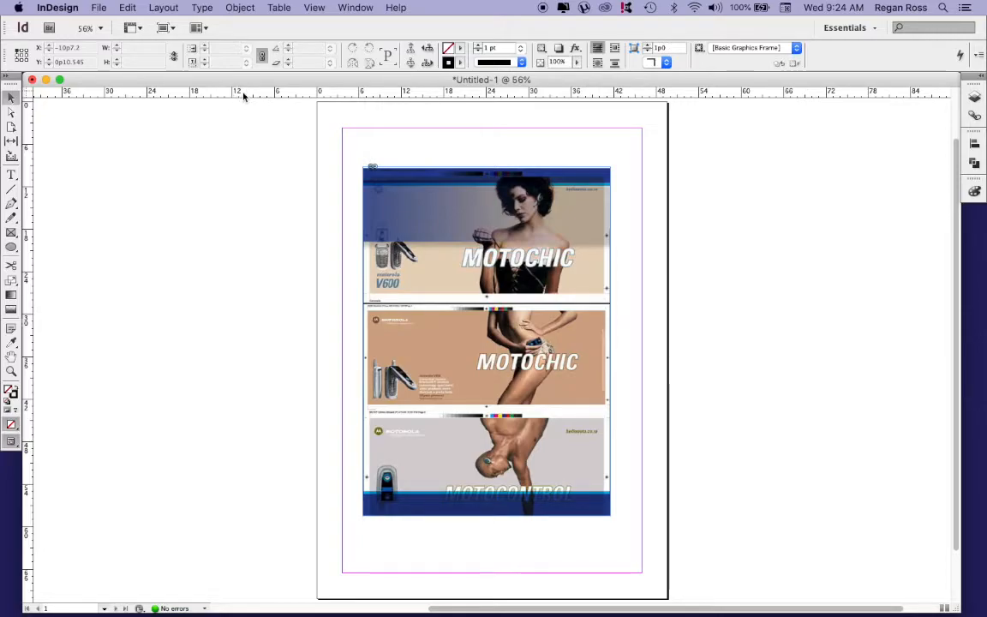
right_click(244, 96)
click(246, 98)
right_click(244, 96)
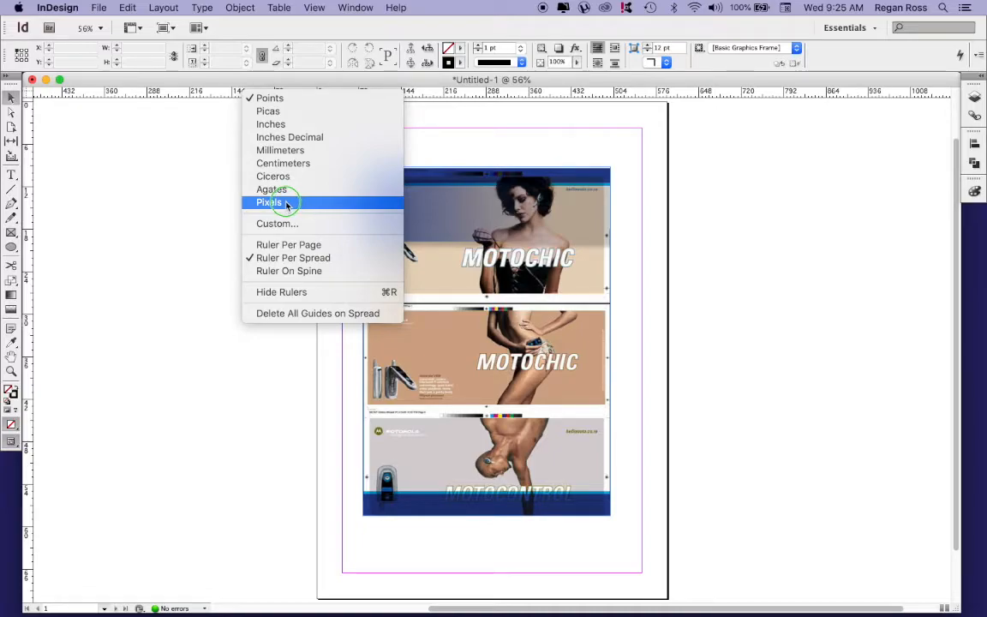
click(290, 154)
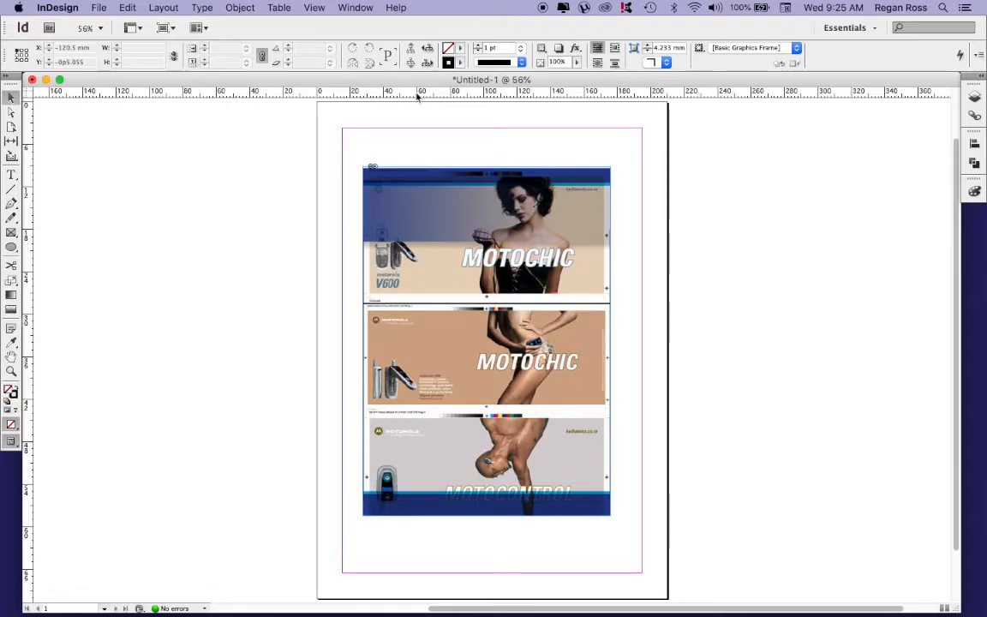
Set the vertical ruler's units to pixels.
right_click(30, 179)
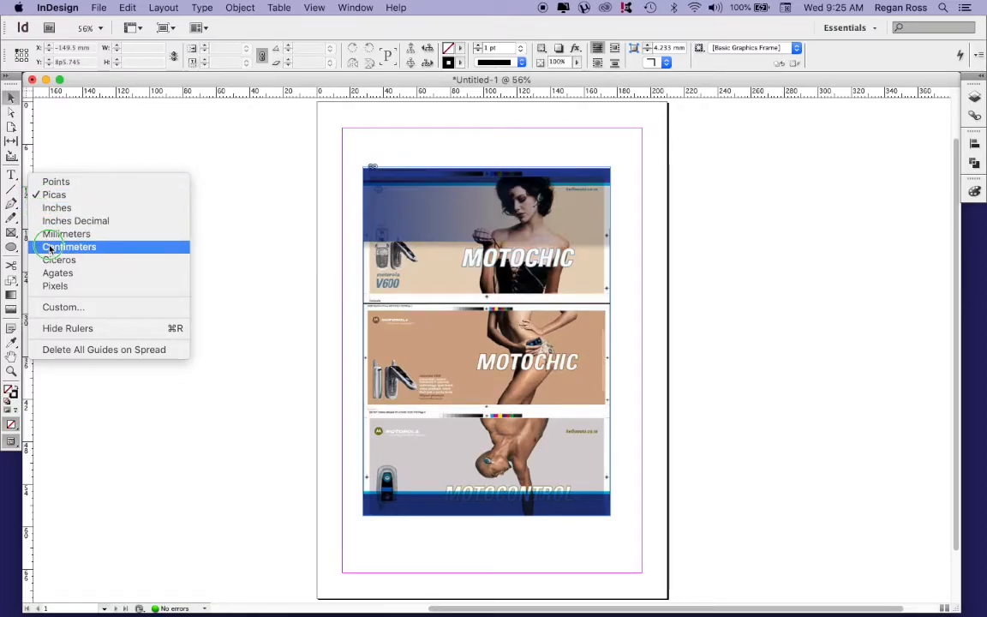
click(50, 284)
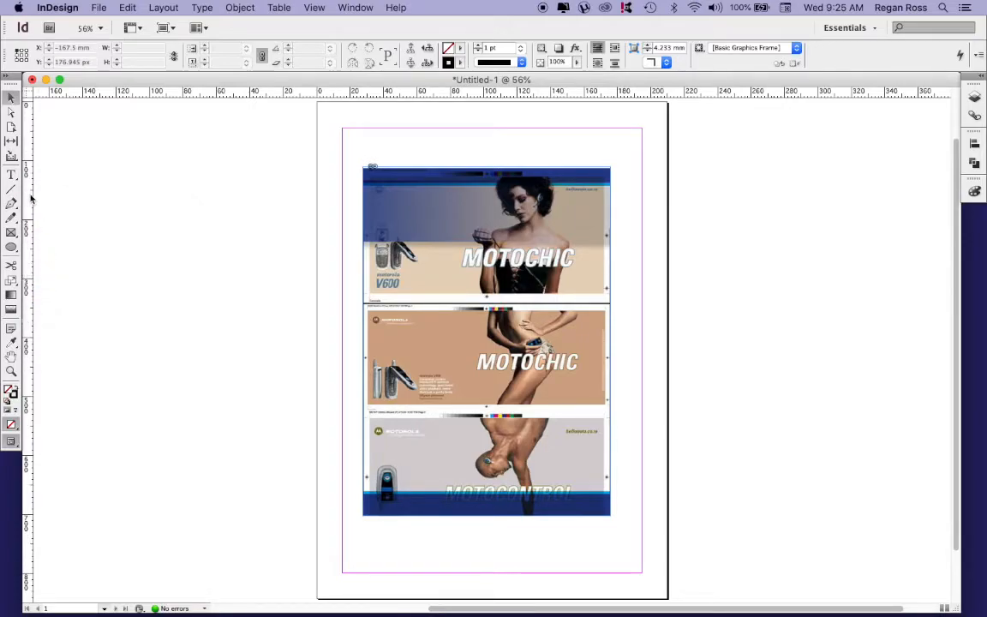
right_click(30, 199)
click(49, 308)
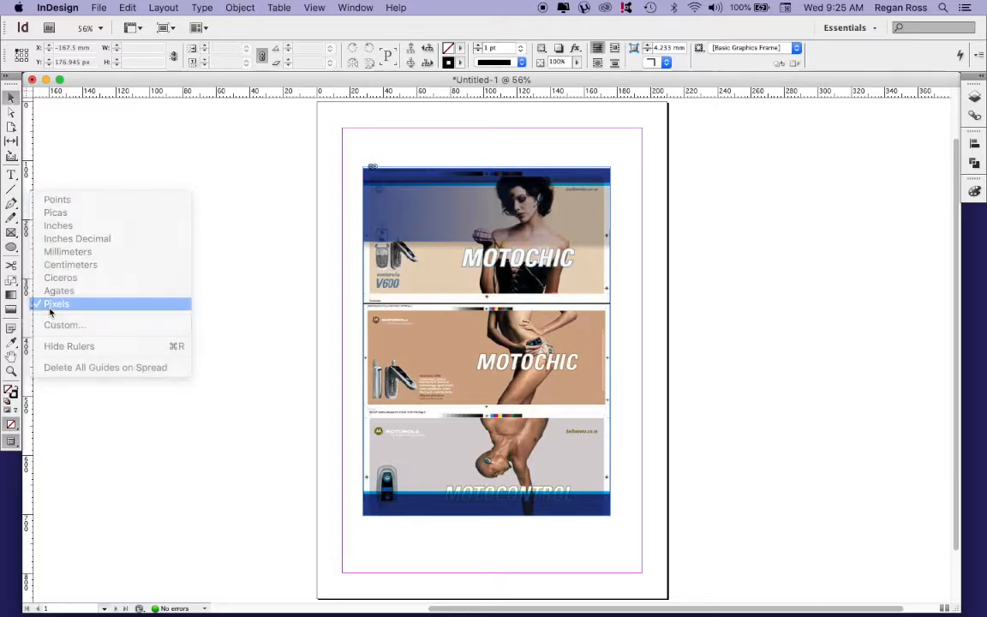
Keep the horizontal ruler in millimeters and set the vertical ruler's units to millimeters as well.
right_click(154, 91)
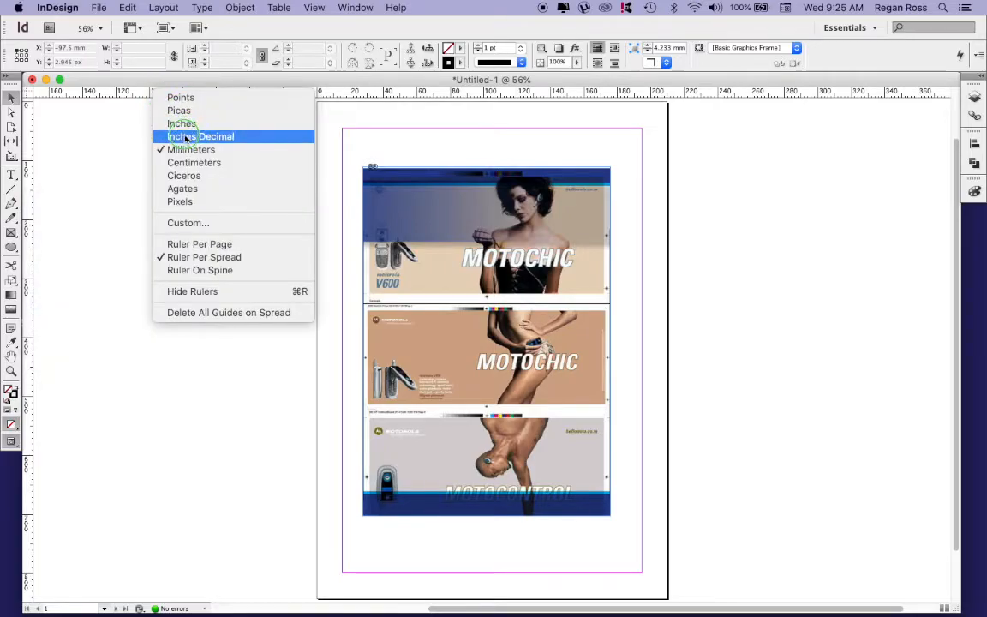
click(181, 150)
right_click(31, 190)
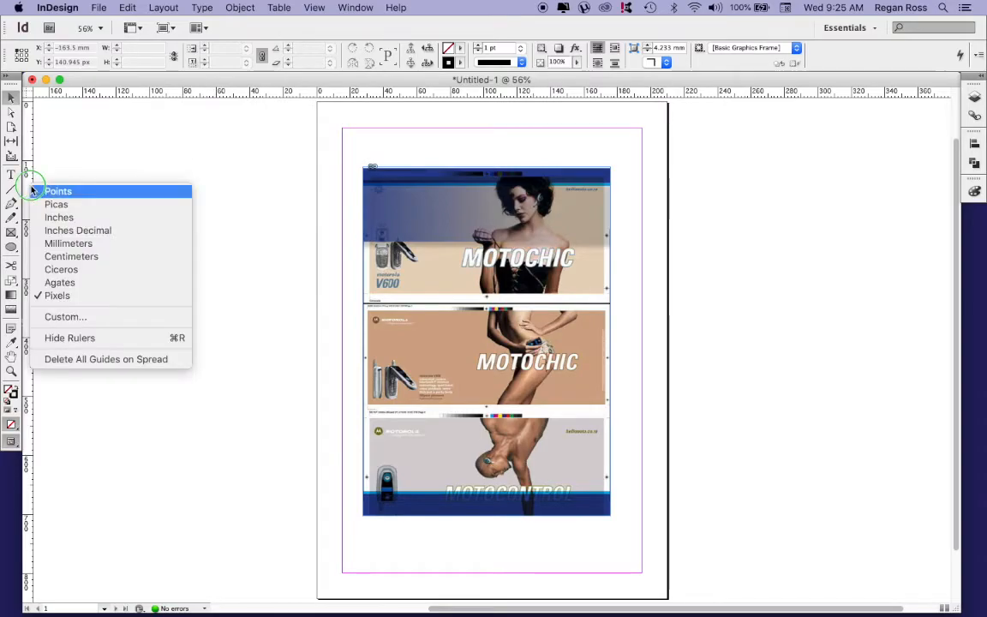
click(68, 246)
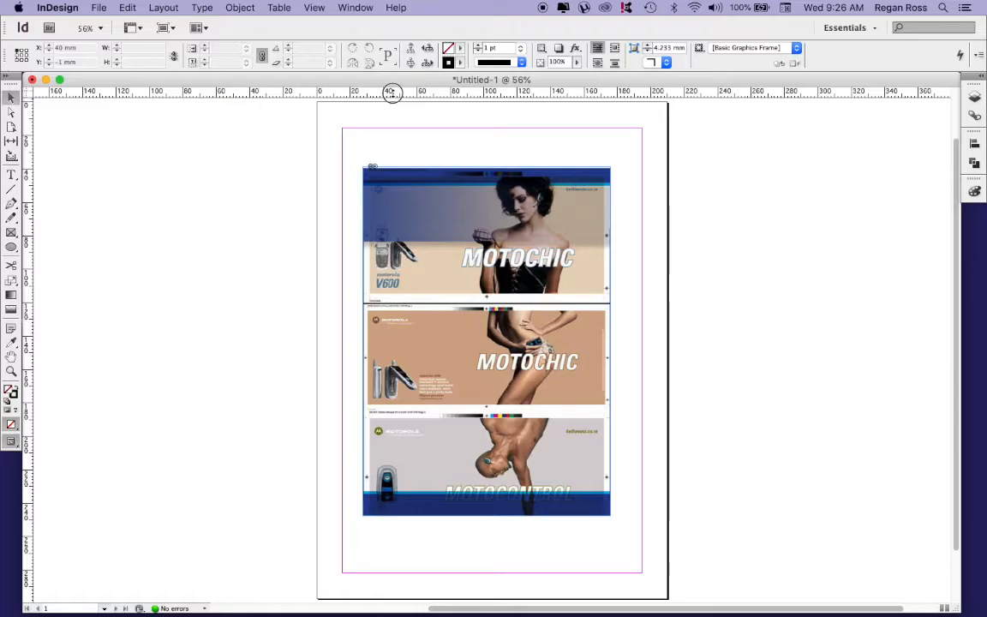
Add a horizontal ruler guide across the page above the image and reposition it at about 23.5 mm.
drag(391, 95, 388, 150)
click(264, 180)
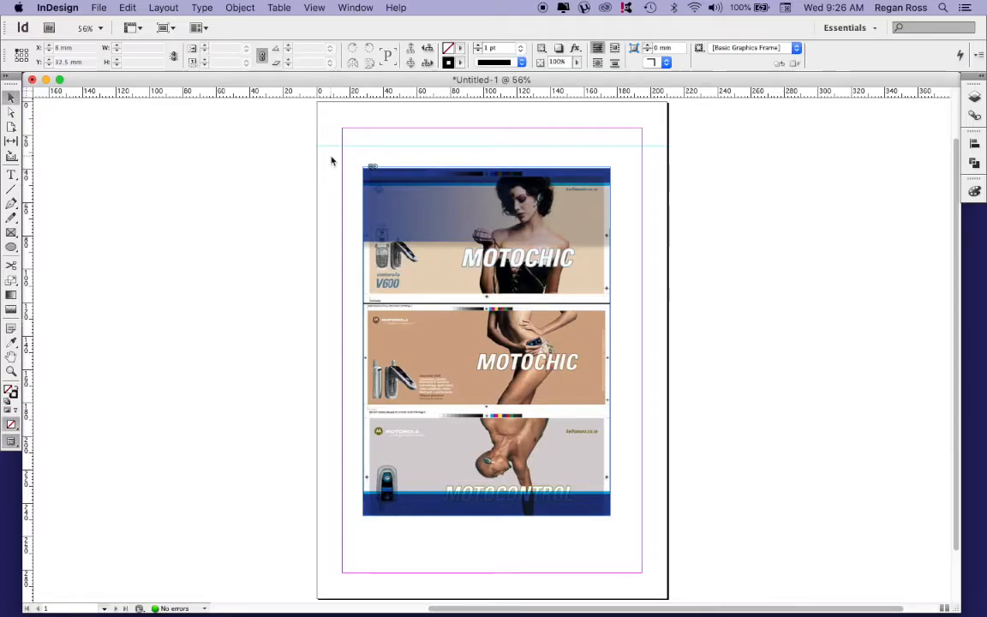
mouse_move(334, 146)
mouse_down()
mouse_move(330, 114)
mouse_move(332, 542)
mouse_move(346, 145)
mouse_up()
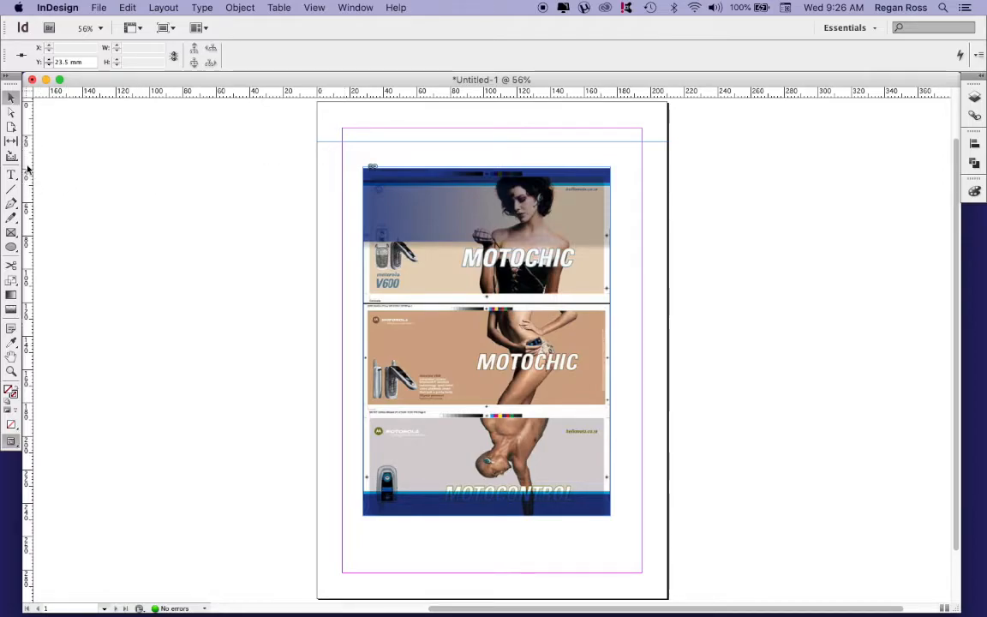
Add a vertical ruler guide to the page at about 10 mm, between the page edge and the margin.
drag(26, 170, 334, 189)
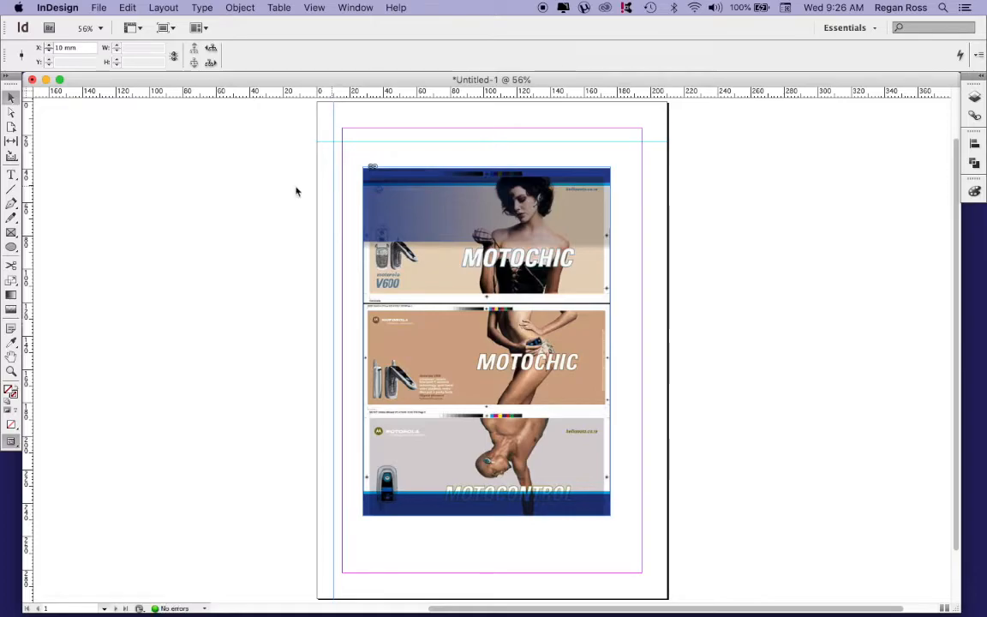
click(334, 193)
click(280, 204)
click(202, 204)
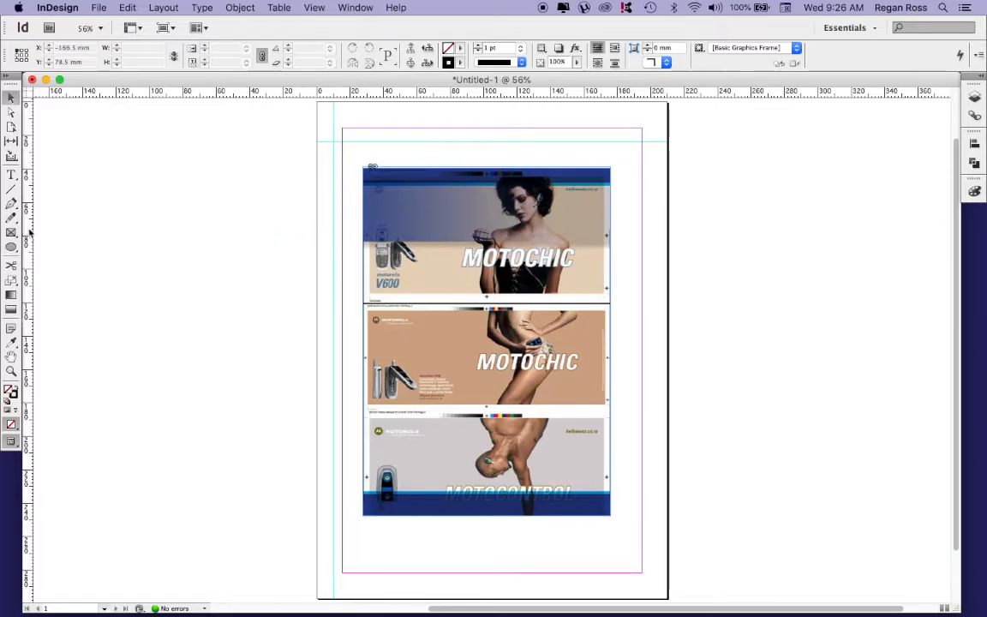
Add vertical page guides at about 18.5 mm and 25 mm, plus a horizontal guide along the top margin at about 15.5 mm.
drag(29, 228, 348, 237)
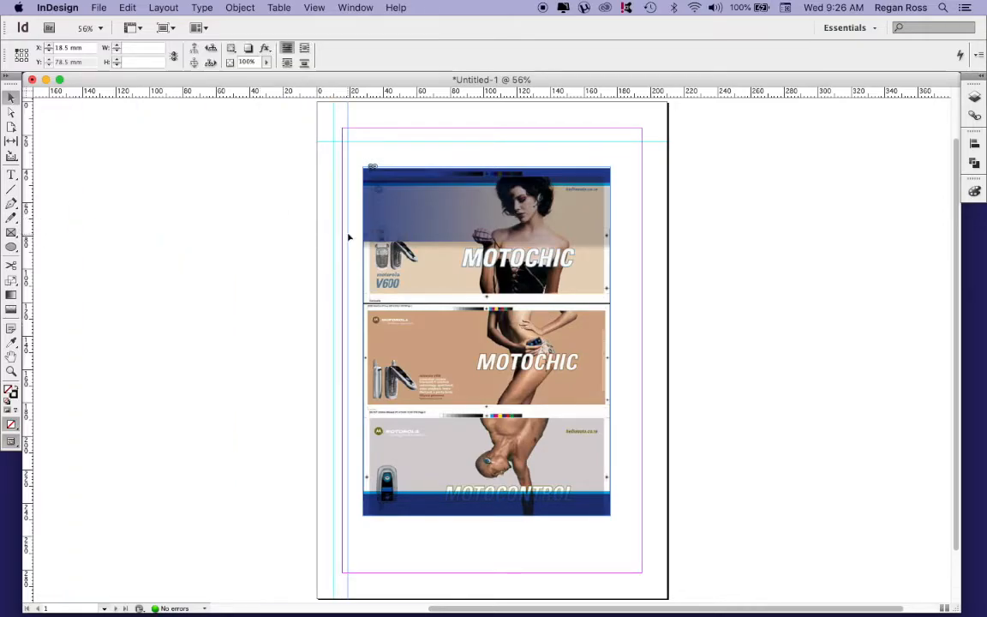
drag(28, 260, 358, 247)
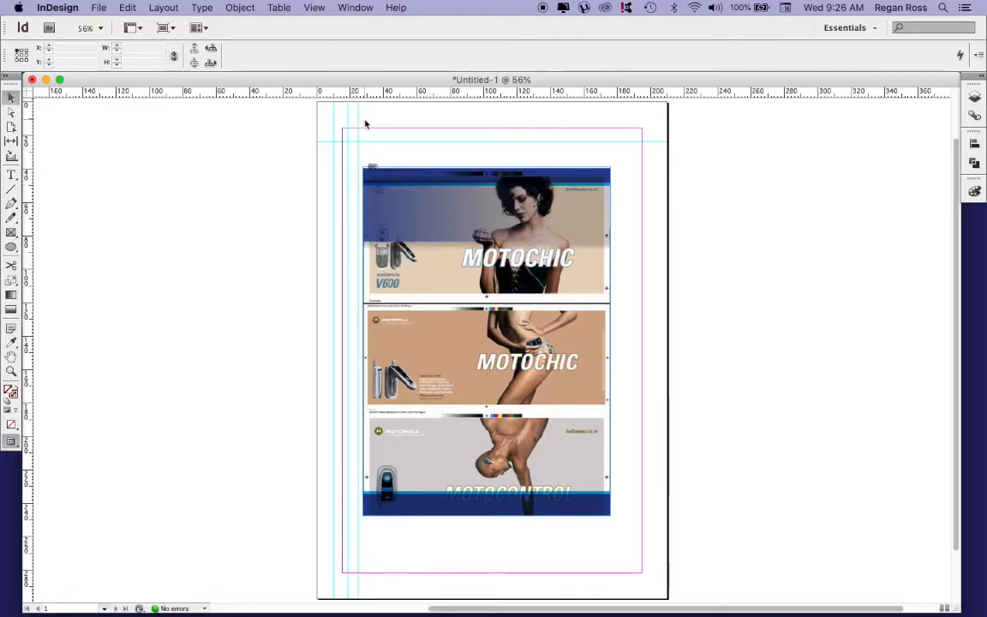
click(358, 118)
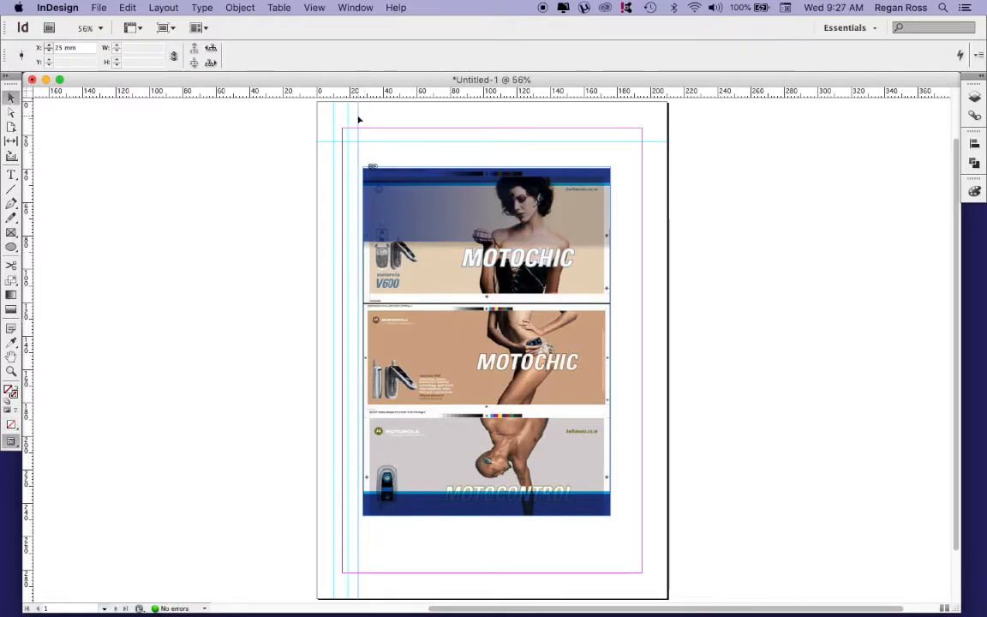
click(391, 128)
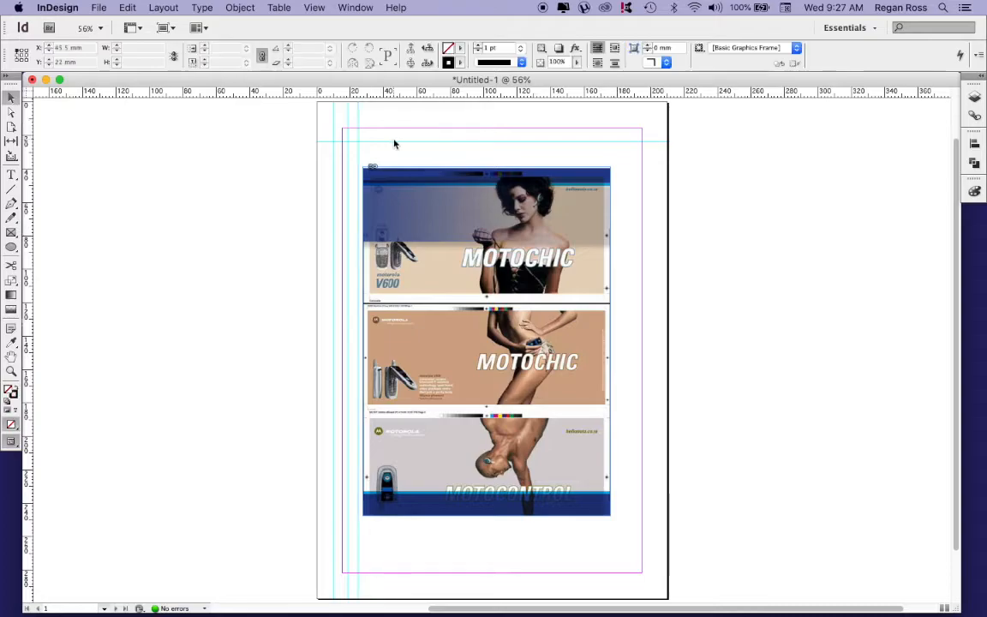
drag(393, 101, 387, 129)
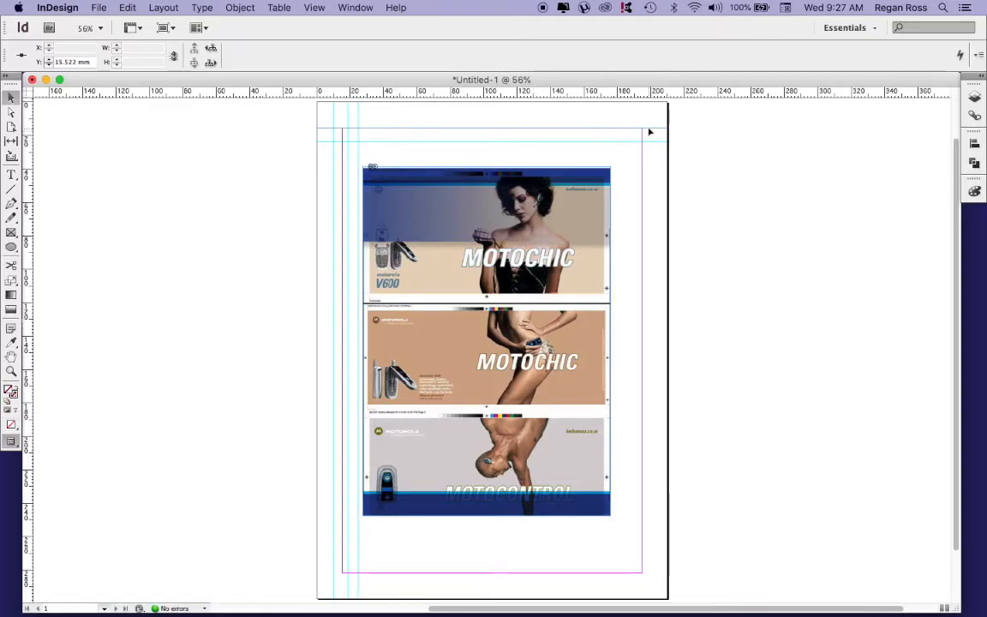
click(353, 6)
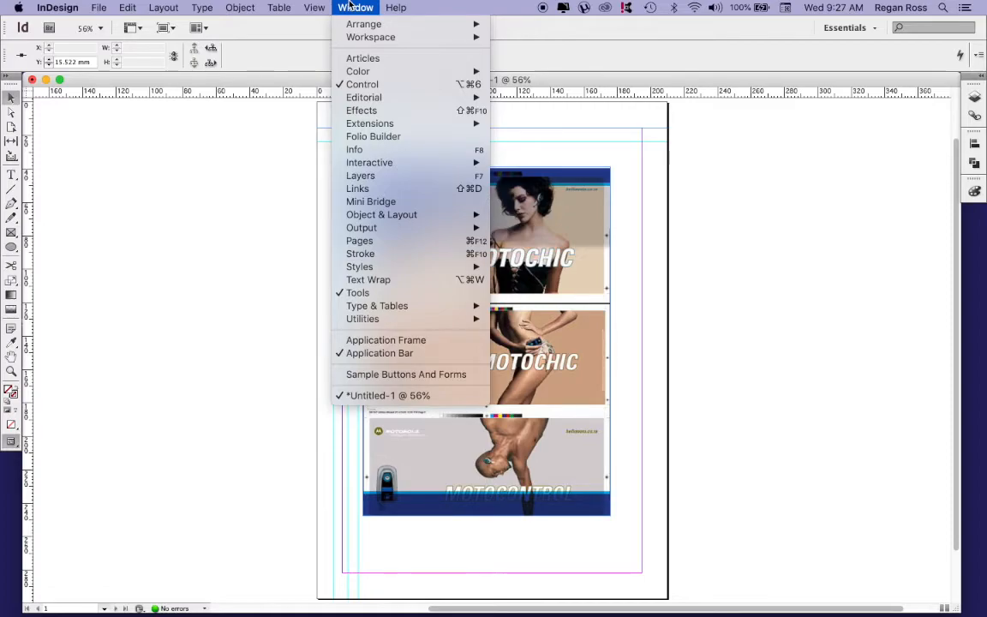
mouse_move(317, 7)
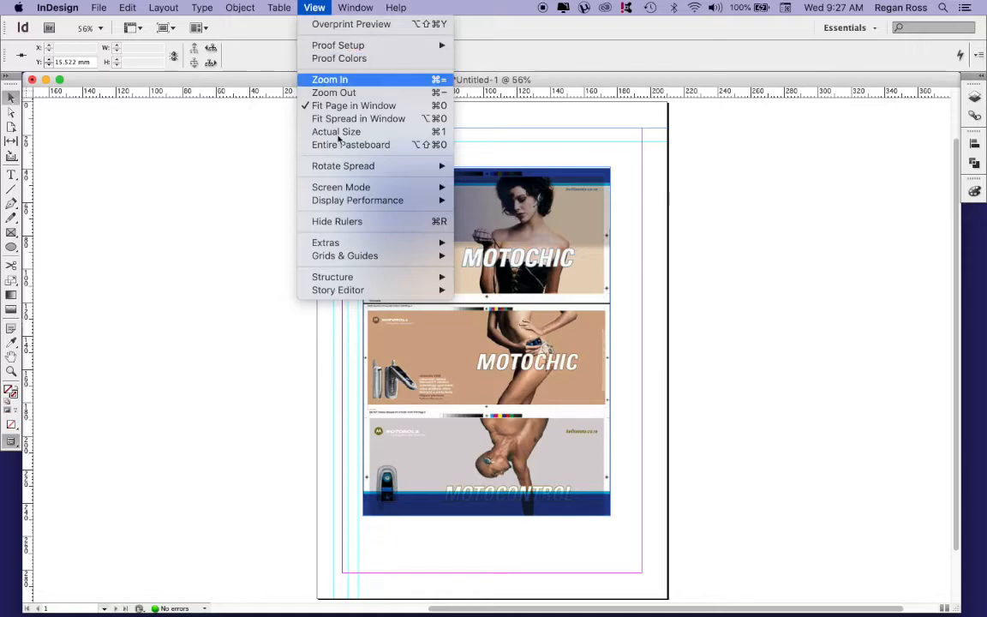
mouse_move(344, 257)
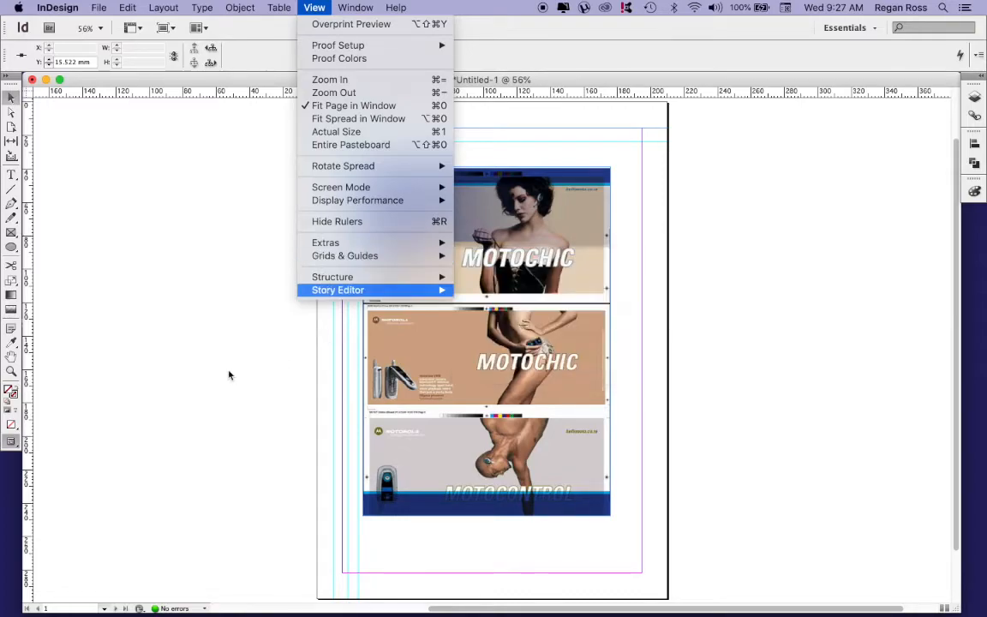
click(200, 377)
click(198, 312)
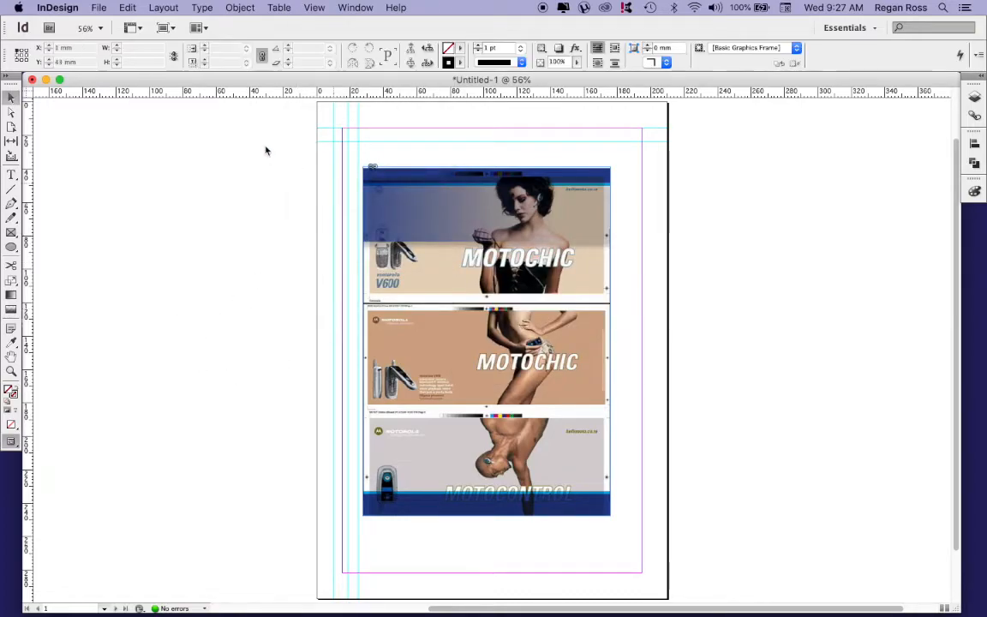
Place guides spanning the whole pasteboard along the page's left and top edges.
scroll(302, 154, up, 2)
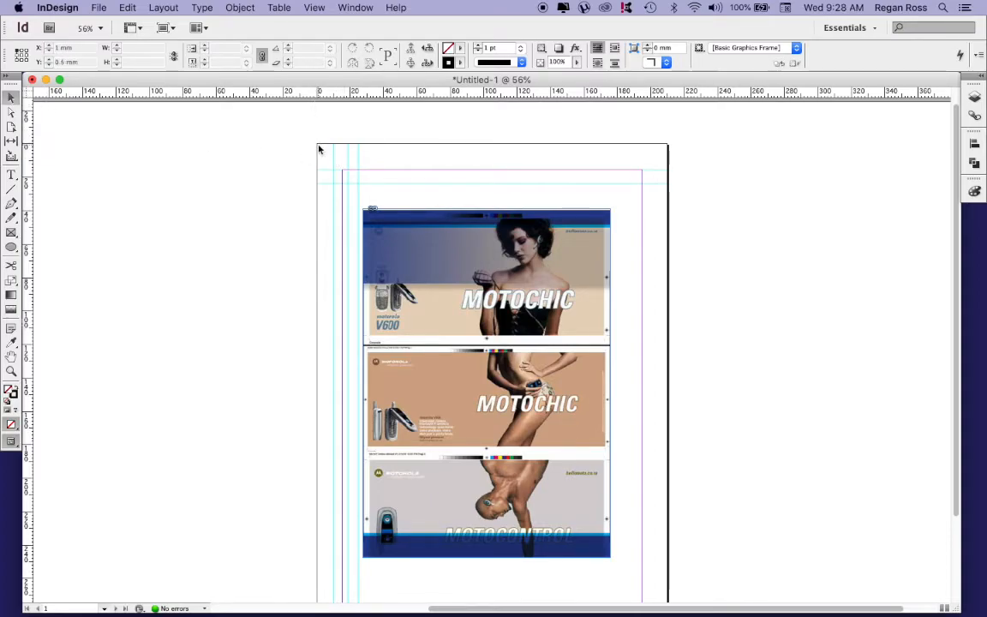
drag(29, 163, 281, 146)
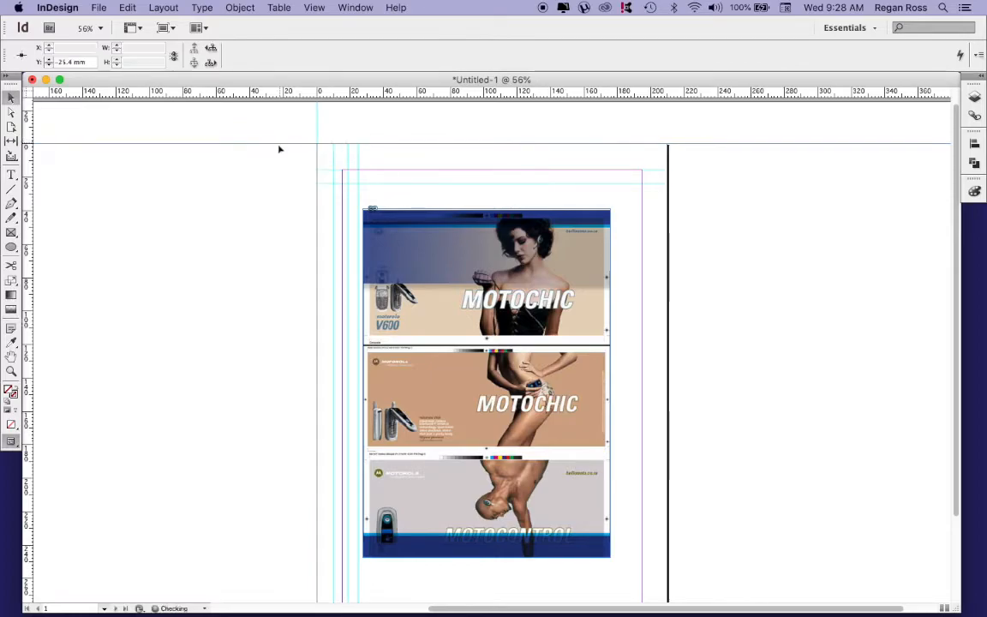
Select all the guides inside the page and delete them, leaving out the pasteboard guides on the page edges.
click(329, 156)
click(327, 154)
drag(326, 157, 372, 198)
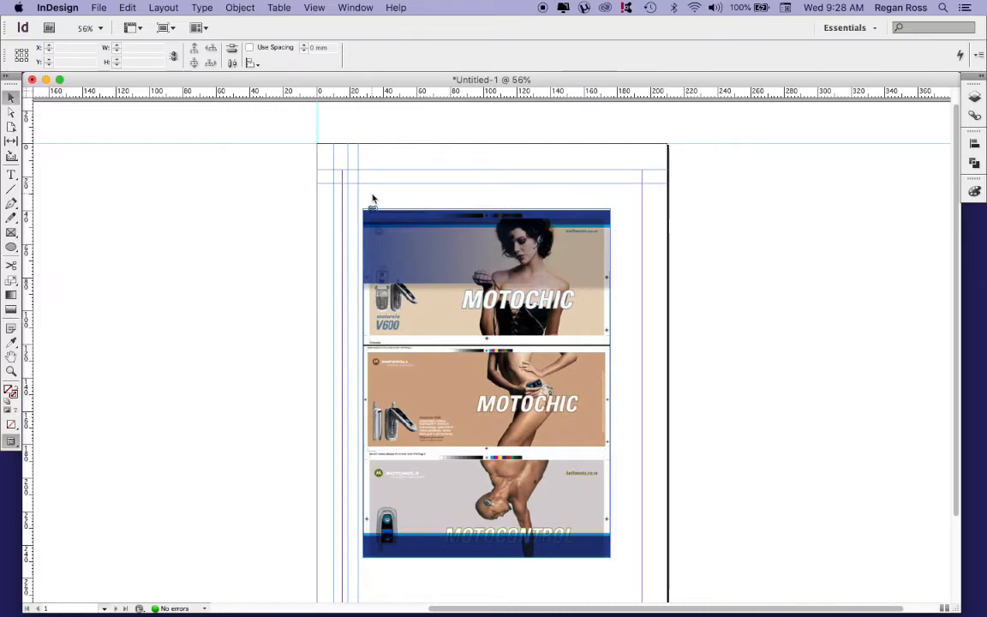
key(Delete)
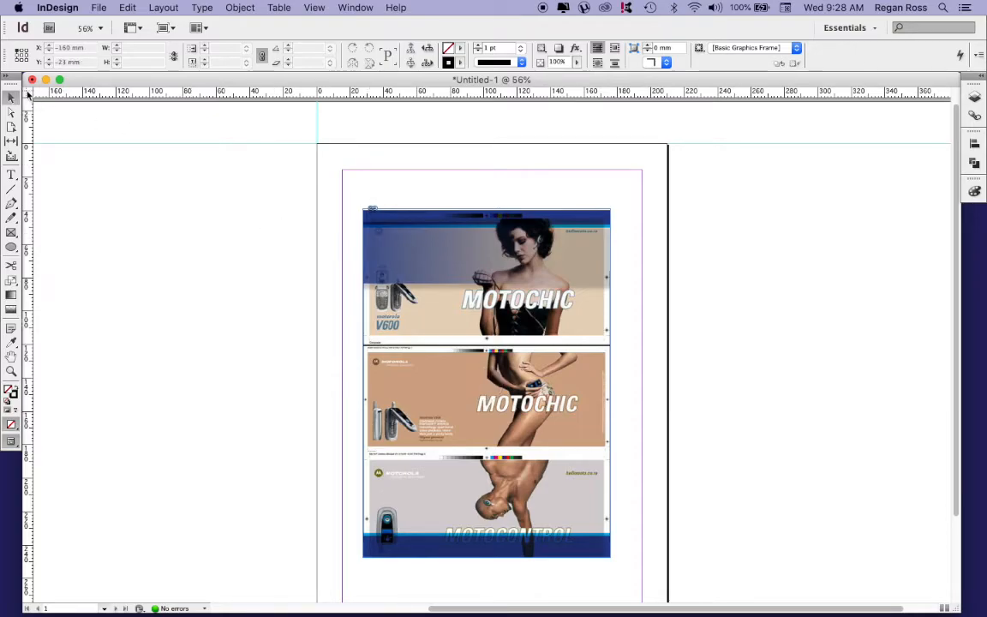
Move the ruler zero point to the image's top-left corner and place a pasteboard-spanning vertical guide at the image's right edge, about 148.5 mm.
drag(28, 97, 364, 210)
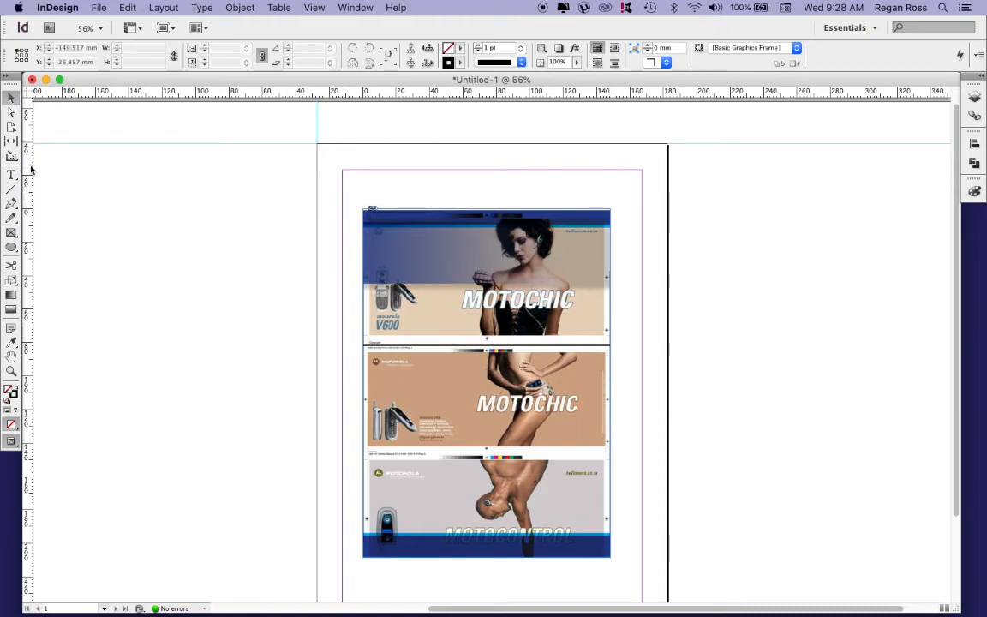
drag(29, 154, 611, 122)
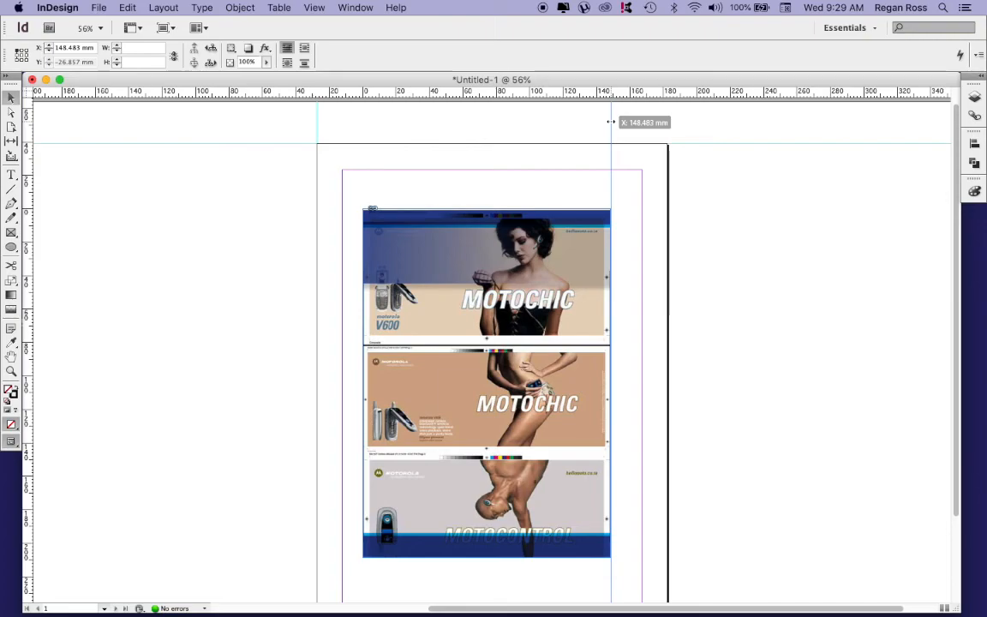
drag(611, 122, 611, 121)
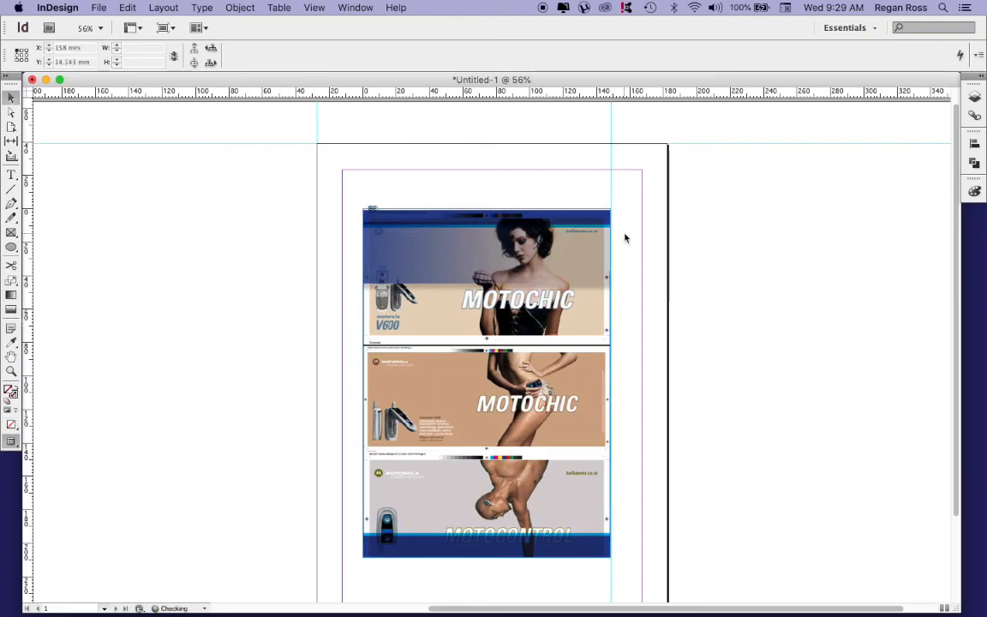
Deselect everything and reset the ruler zero point to the page's top-left corner.
click(468, 257)
click(358, 193)
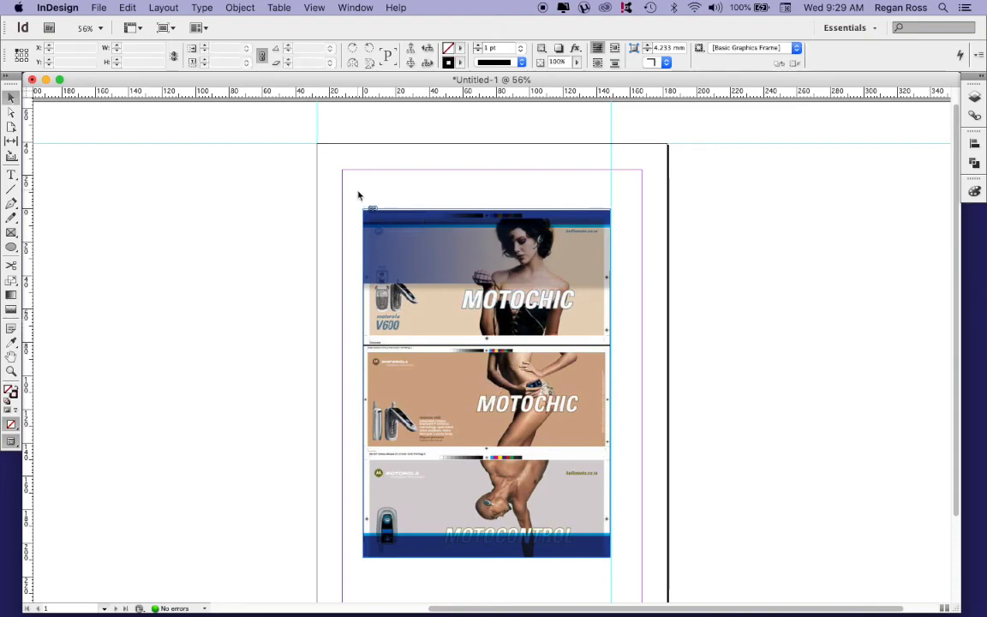
double_click(29, 94)
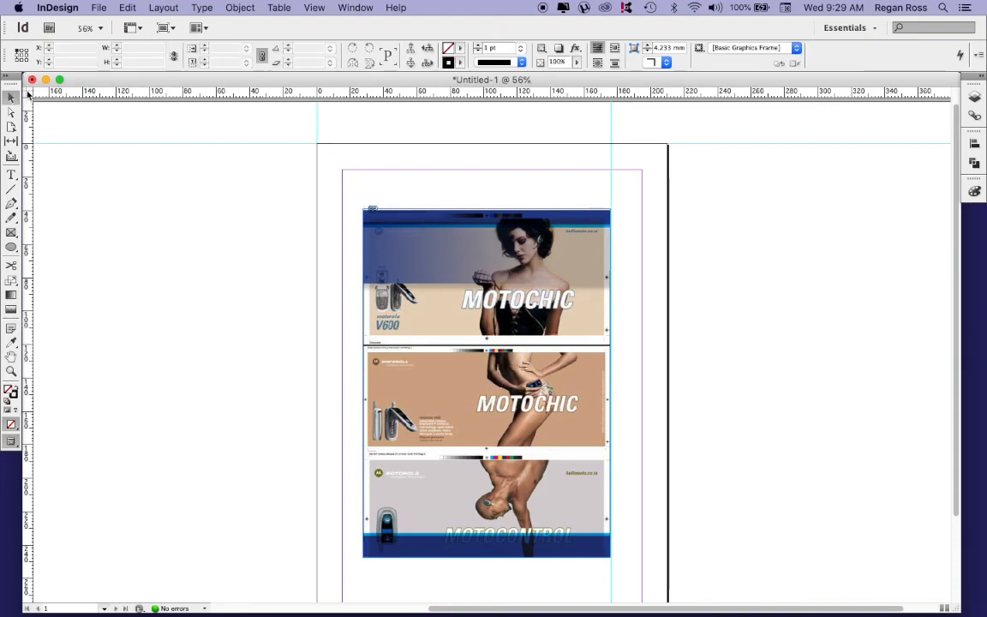